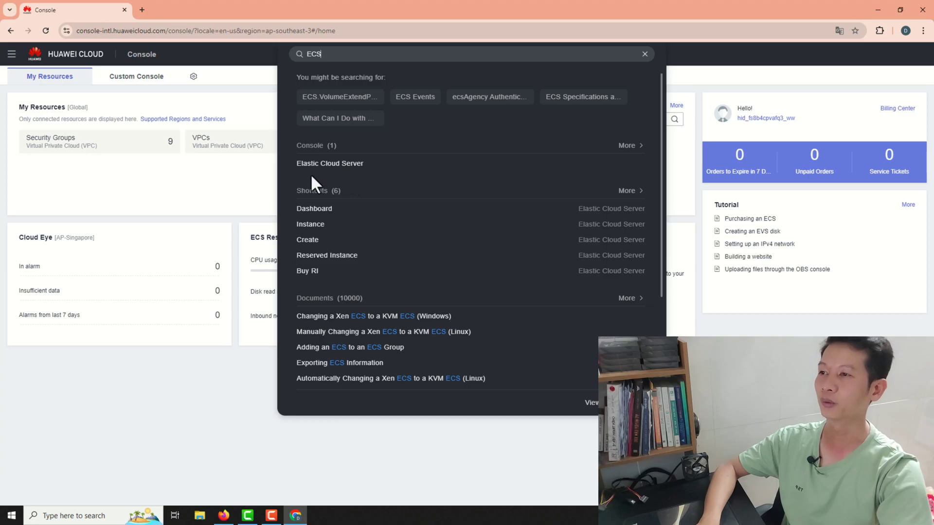
- Open the Elastic Cloud Server console and begin a new ECS purchase with Buy ECS
left_click(340, 164)
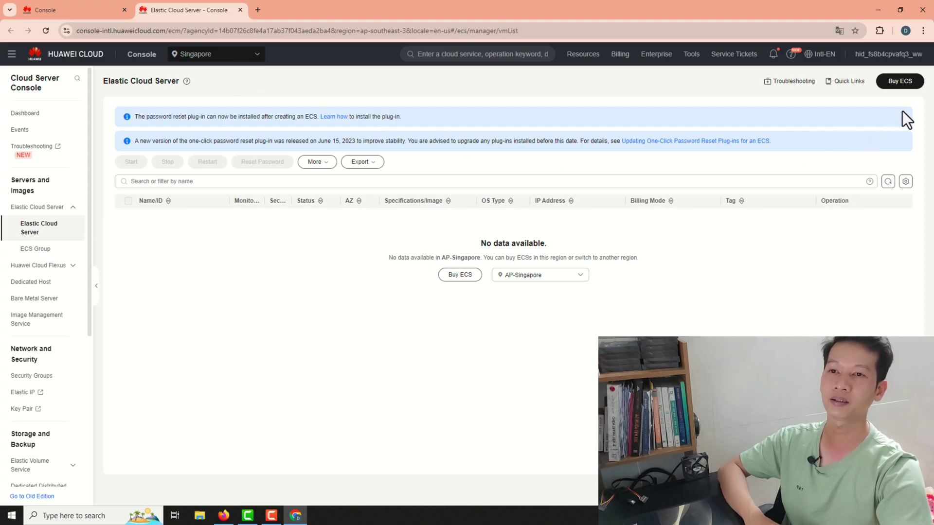
left_click(903, 86)
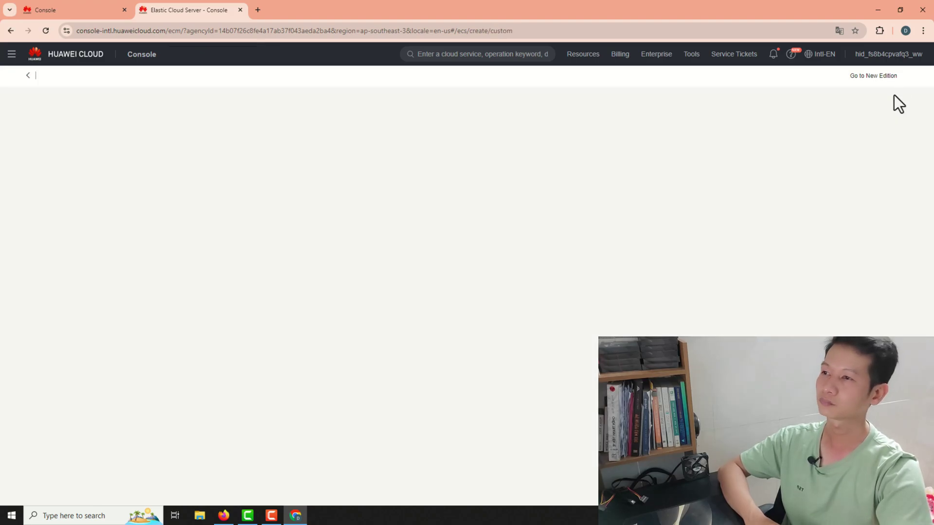
scroll(646, 114, "down", 3)
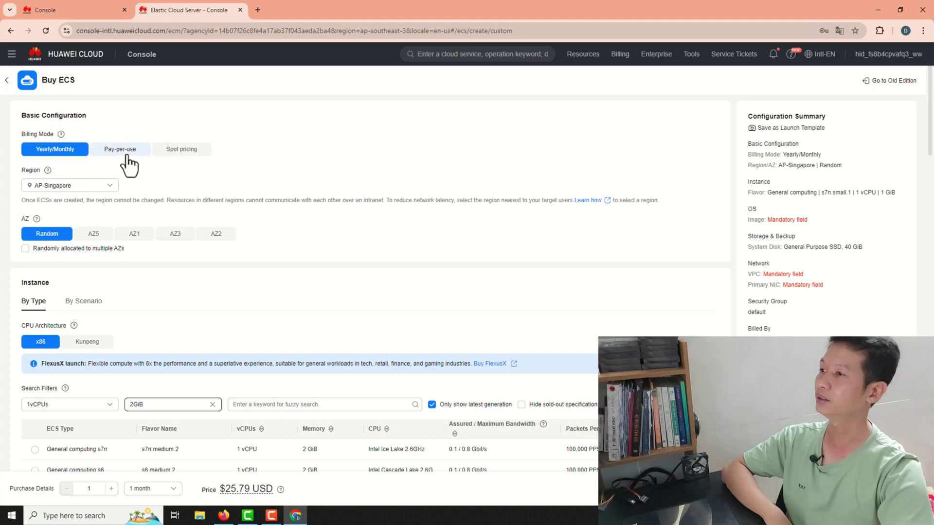
- Switch billing to pay-per-use and filter flavors to 1 vCPU and 2 GiB memory
left_click(124, 156)
left_click(91, 312)
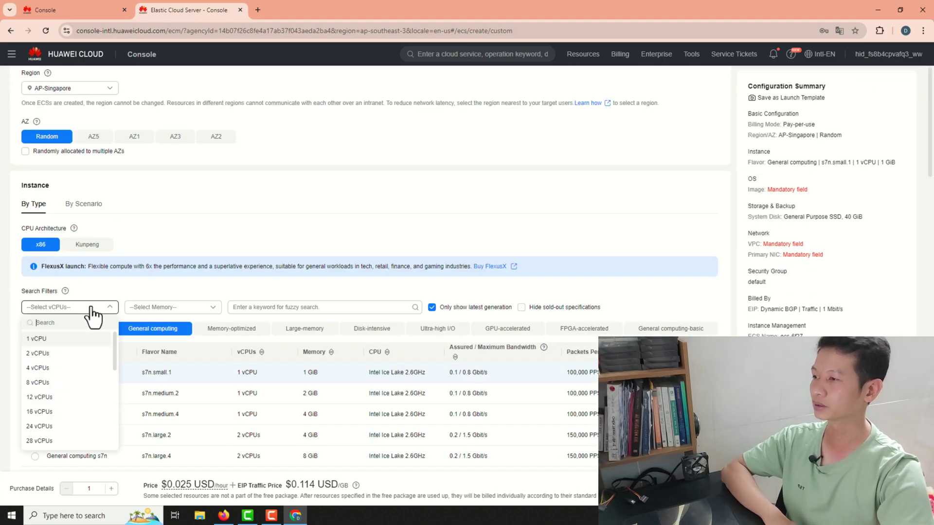
left_click(54, 343)
left_click(173, 306)
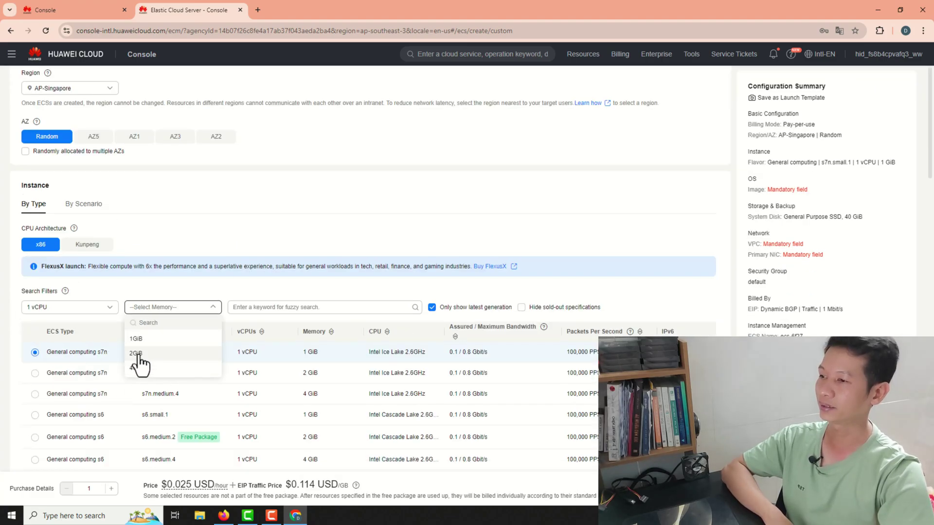
left_click(140, 361)
scroll(206, 334, "down", 3)
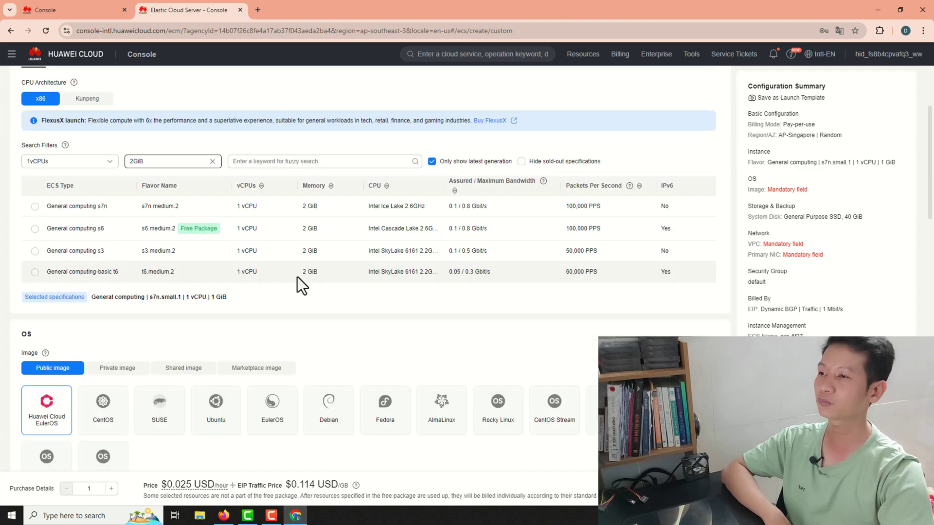
- Select the General computing s6.medium.2 flavor and point out its Free Package label
left_click(146, 228)
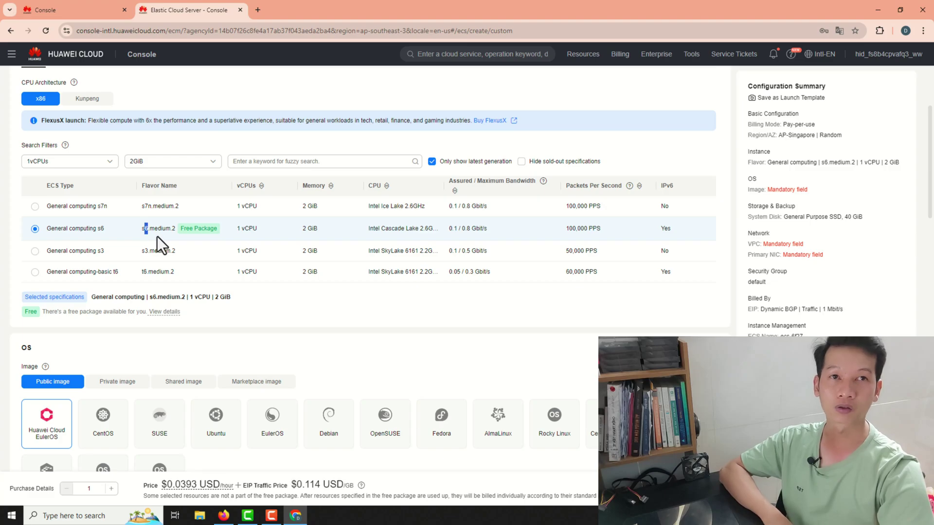
left_click_drag(183, 231, 210, 230)
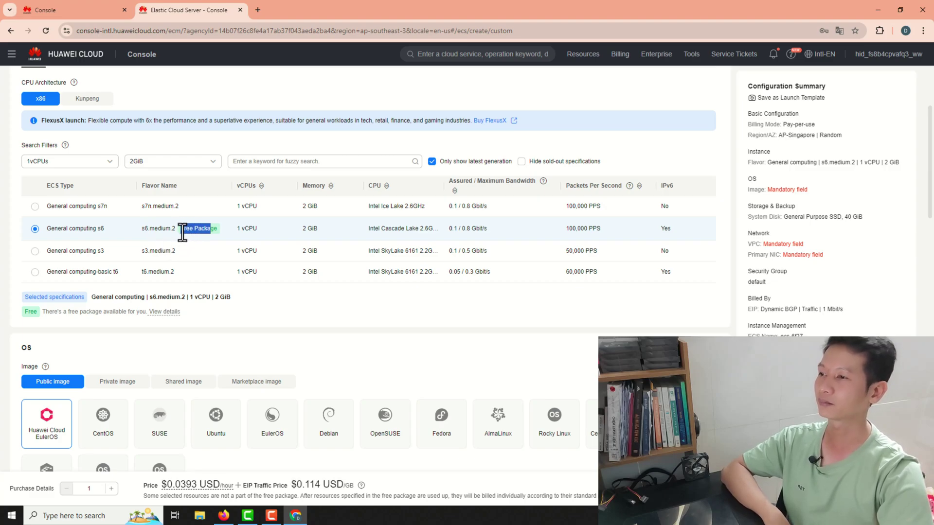
triple_click(184, 233)
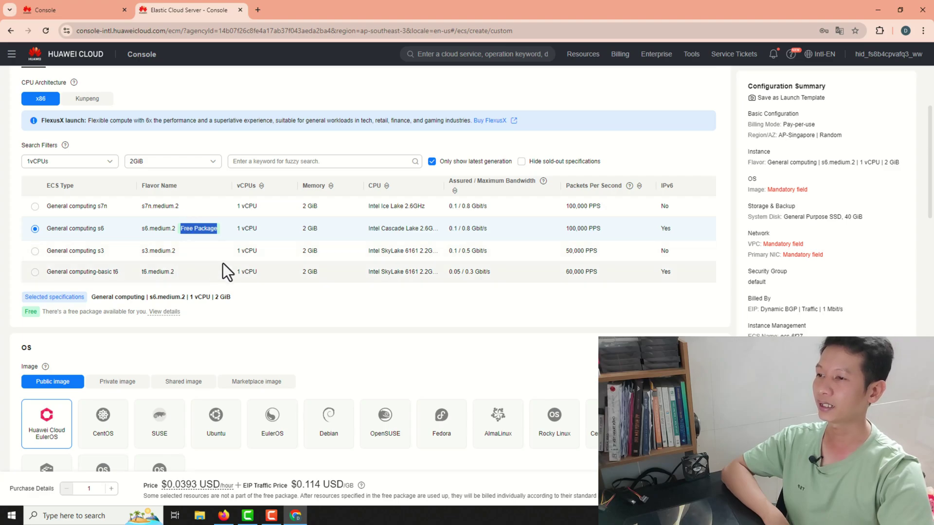
left_click(197, 238)
left_click_drag(192, 230, 207, 231)
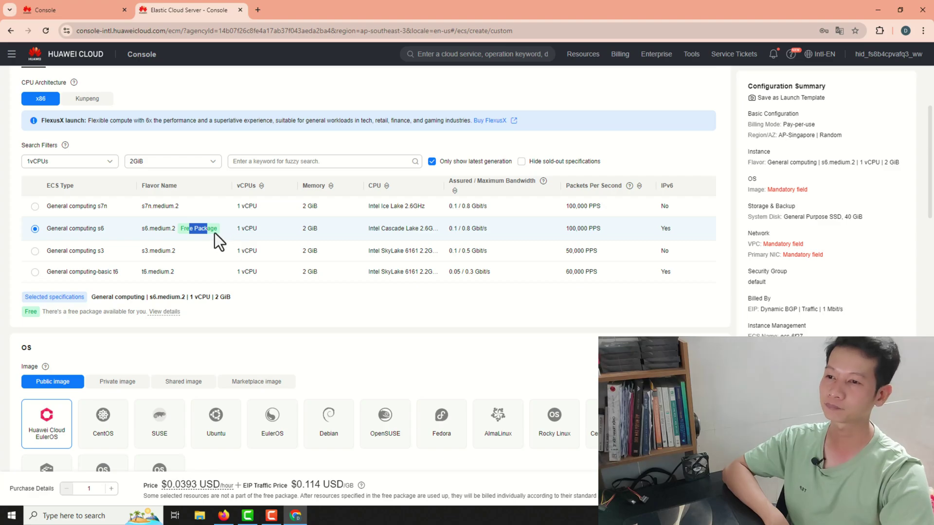
scroll(215, 232, "down", 4)
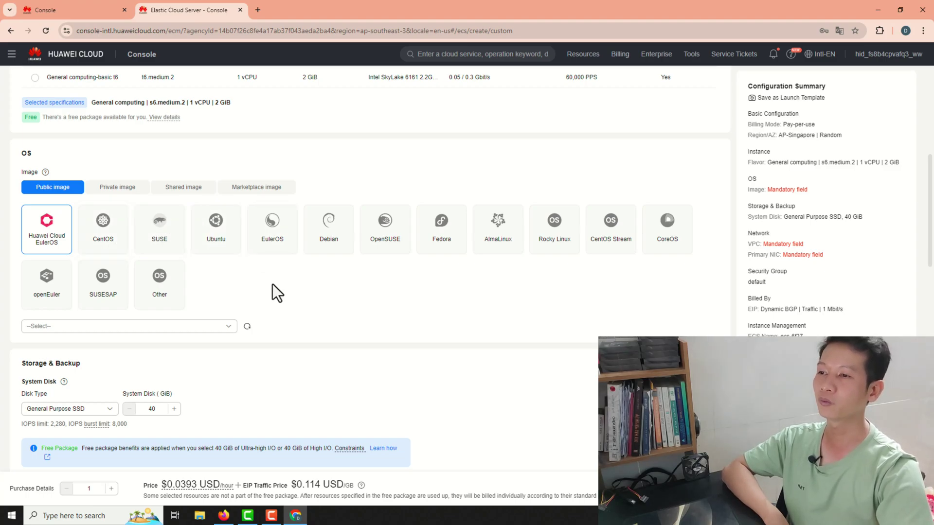
- Pick the Ubuntu public image at version Ubuntu 20.04 server 64bit
left_click(218, 246)
left_click(123, 327)
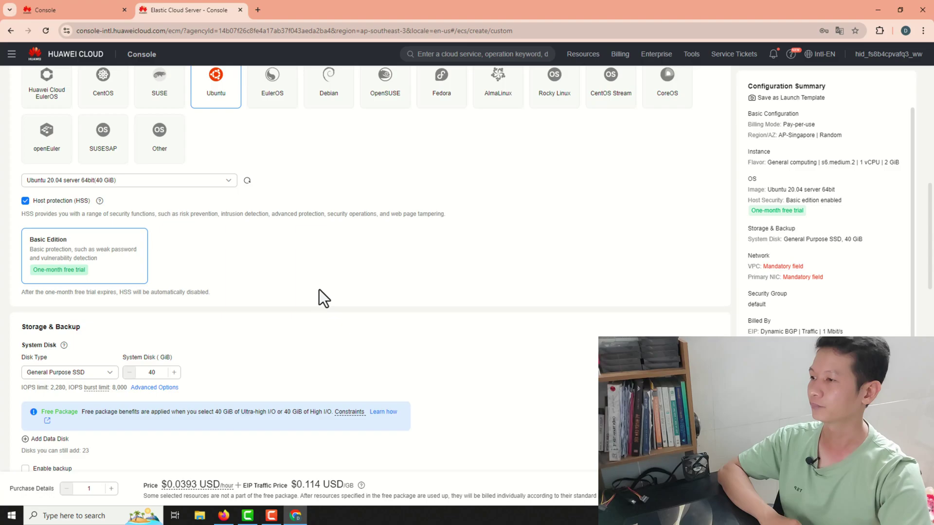
scroll(321, 294, "down", 2)
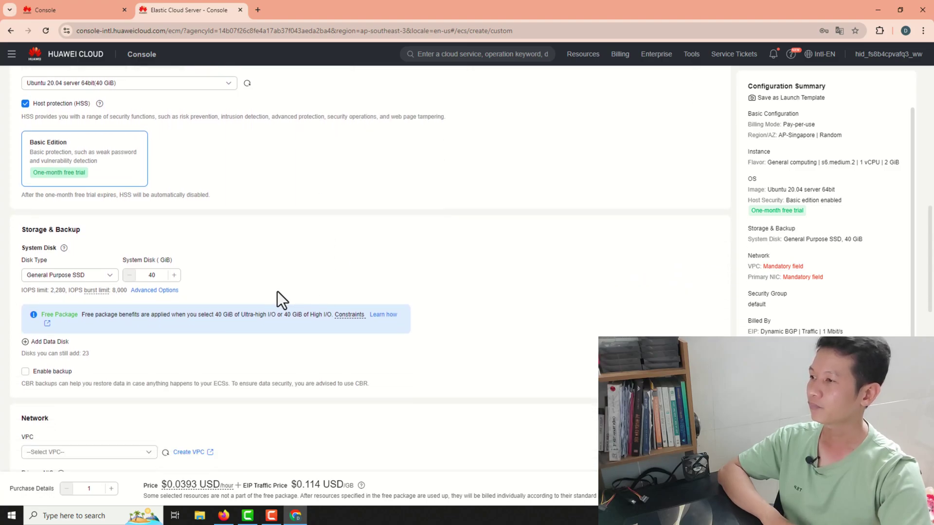
- Set the system disk type to High I/O and point out its Free Package tag
left_click(93, 275)
left_click(92, 292)
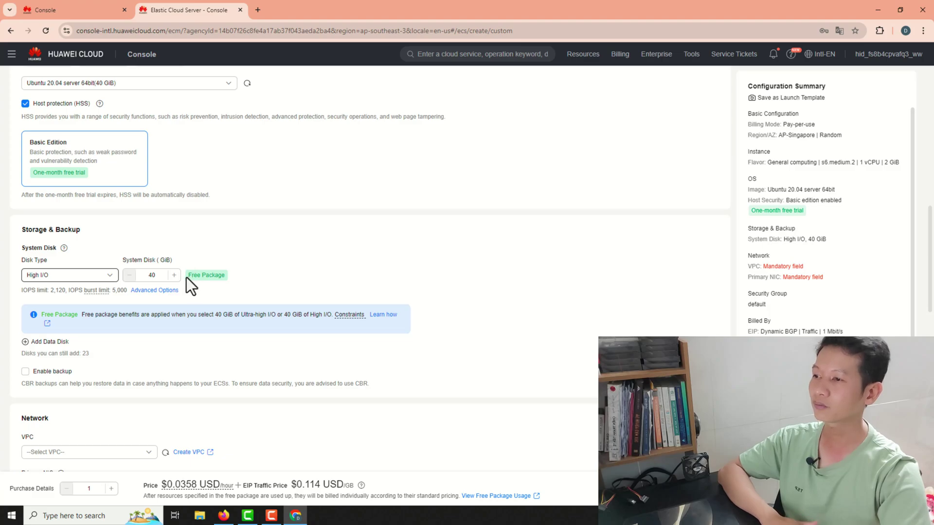
left_click_drag(188, 276, 197, 276)
left_click(110, 275)
left_click(393, 262)
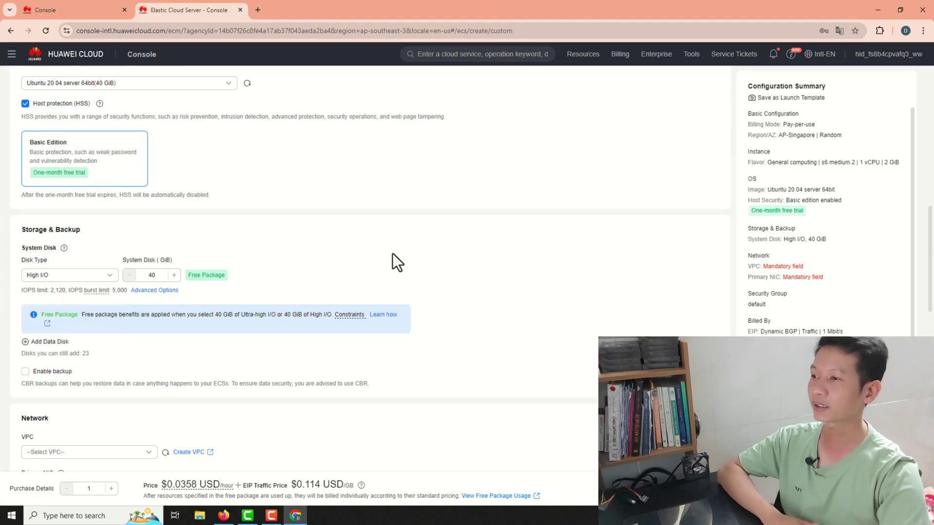
- Briefly try General Purpose SSD, then return to High I/O with a 40 GiB disk
left_click(92, 276)
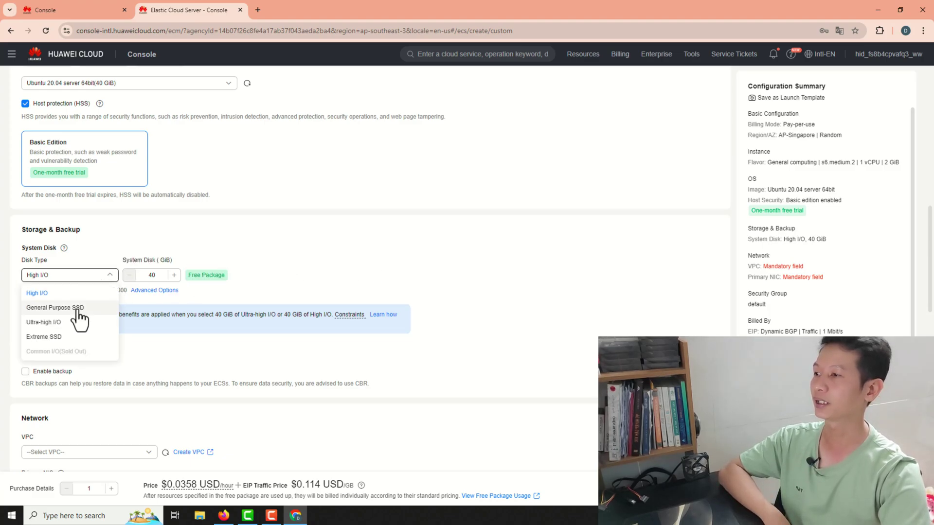
left_click(81, 313)
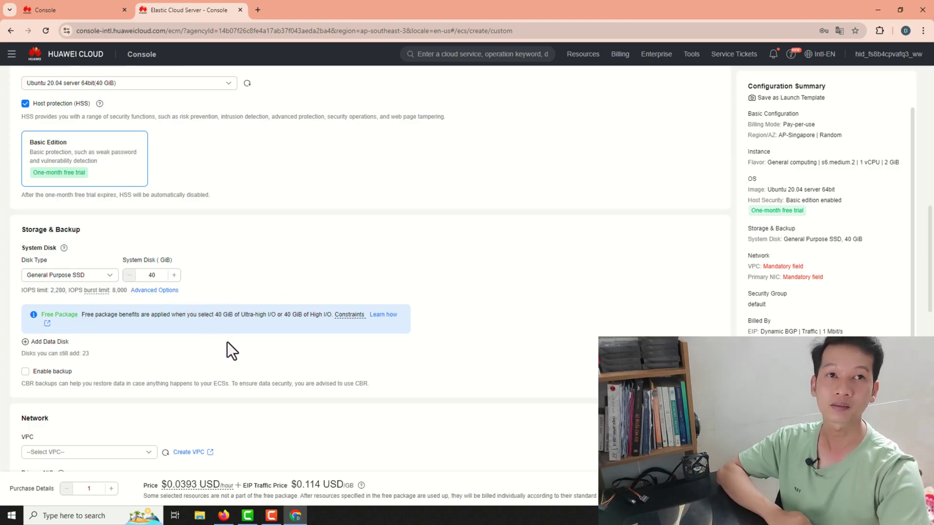
left_click(100, 275)
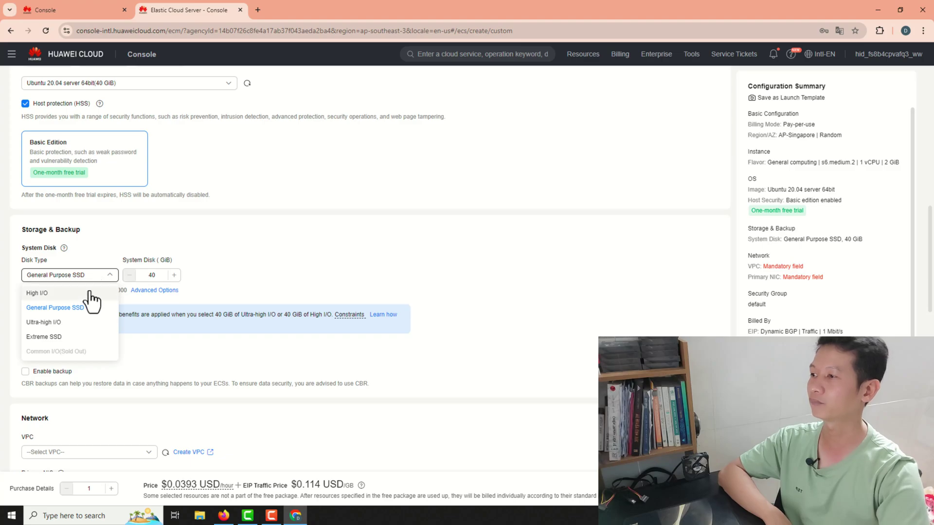
left_click(45, 293)
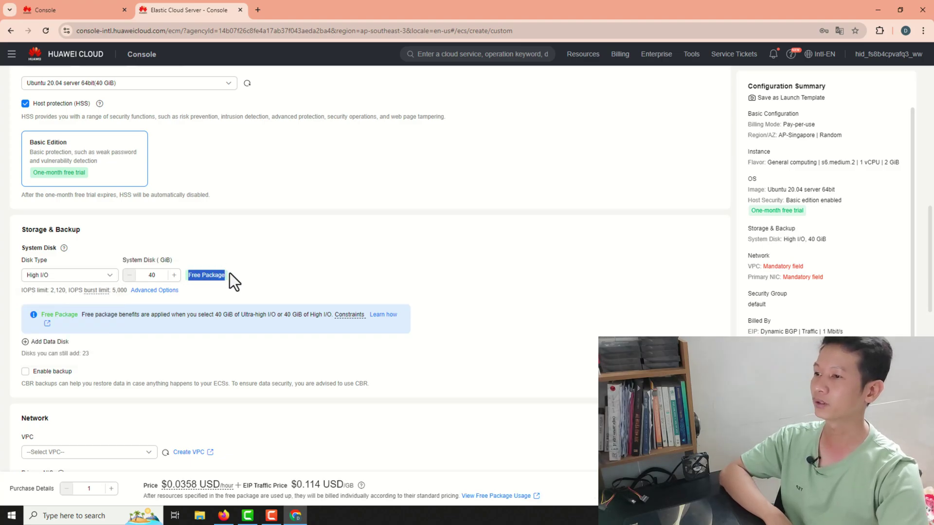
double_click(150, 275)
left_click(254, 292)
scroll(254, 291, "down", 2)
- Choose vpc-default-smb (192.168.0.0/16) as the VPC and continue to Public Network Access
left_click(130, 357)
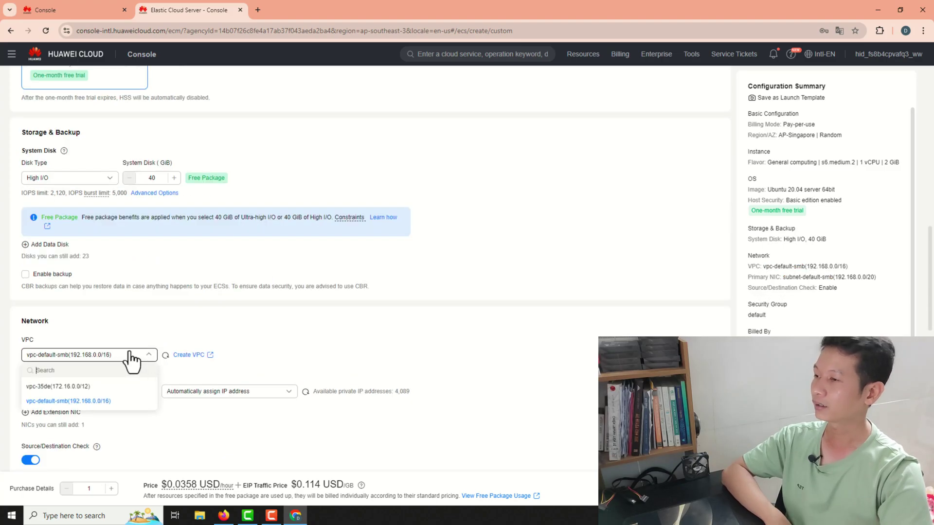
left_click(58, 401)
scroll(201, 299, "down", 6)
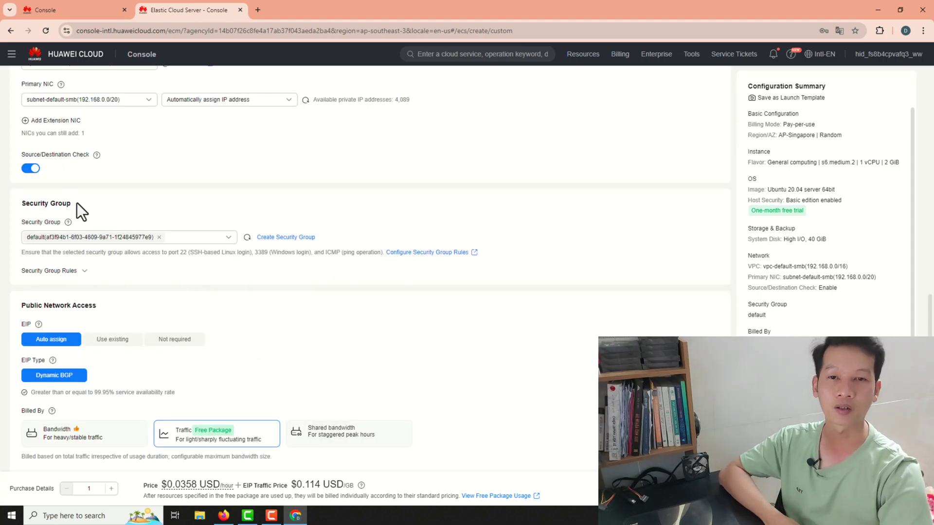
scroll(128, 218, "down", 2)
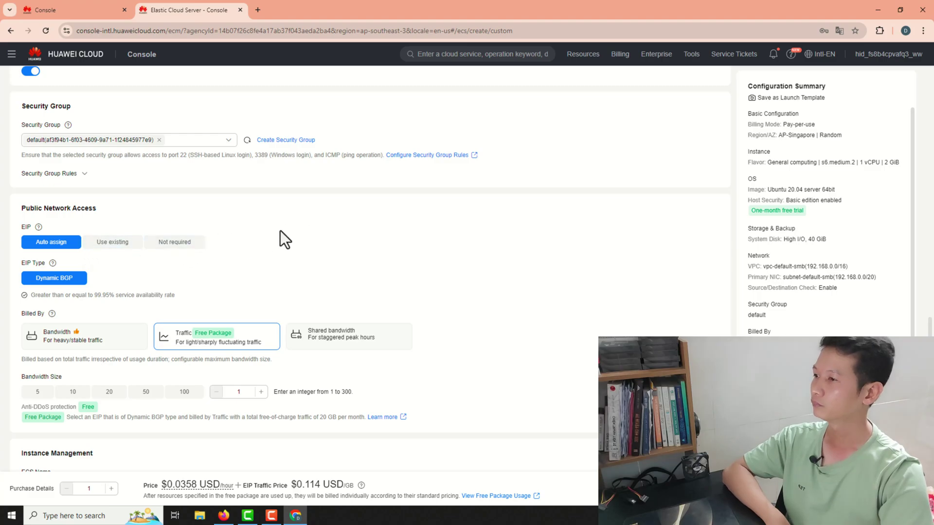
scroll(281, 233, "down", 5)
- Replace the default ECS name ecs-6f27 with 'webserver'
triple_click(90, 245)
left_click(87, 246)
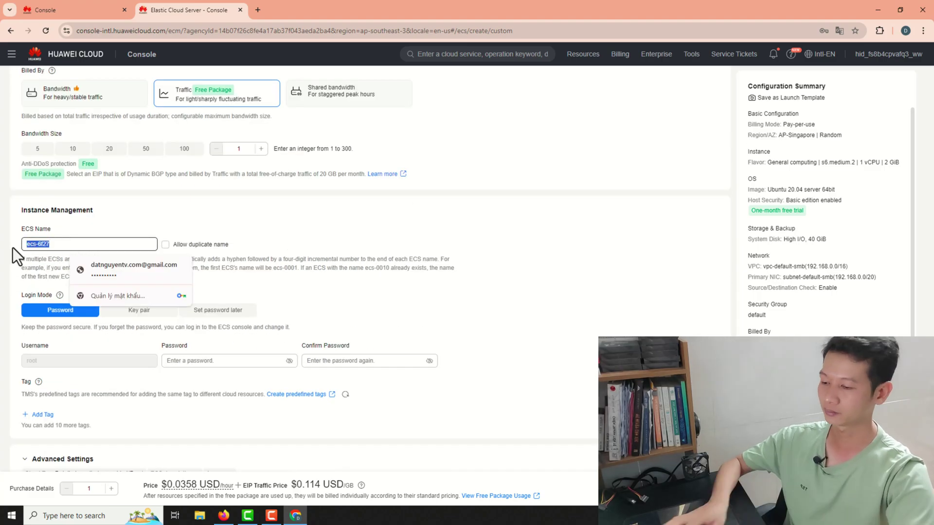
key("BackSpace")
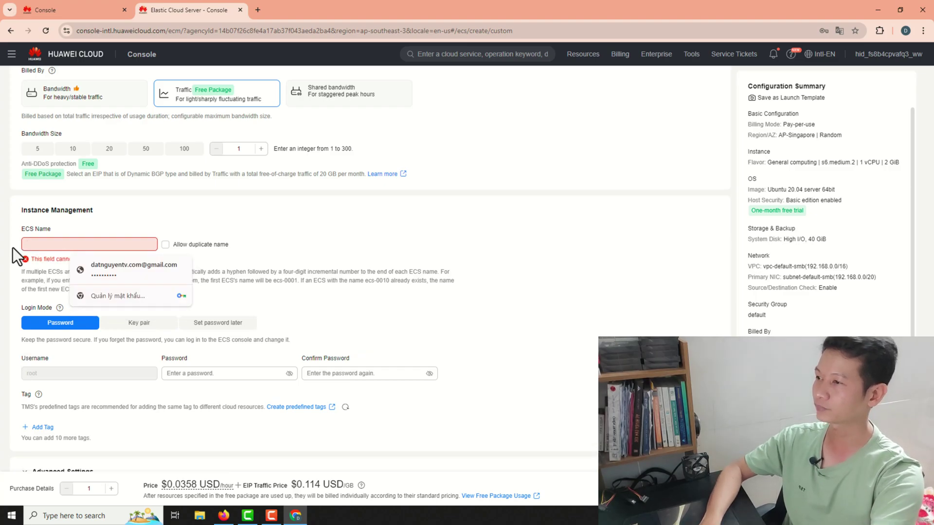
type("webserver")
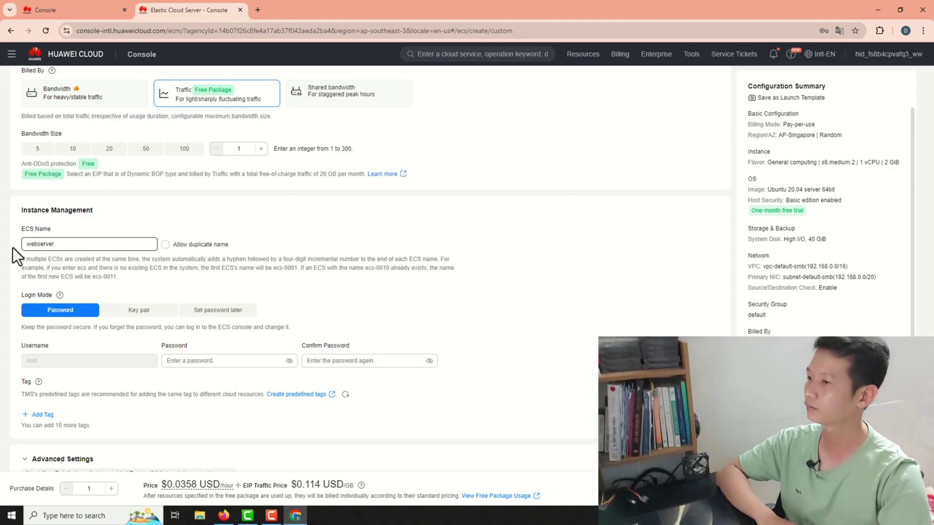
- Fill the root password from a saved suggestion and re-enter it in Confirm Password
left_click(382, 287)
scroll(381, 286, "down", 2)
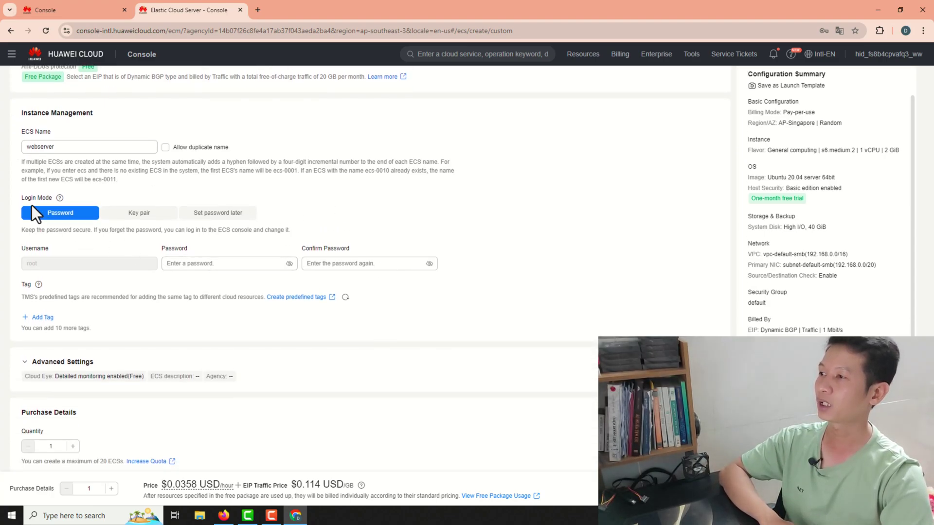
scroll(319, 320, "up", 3)
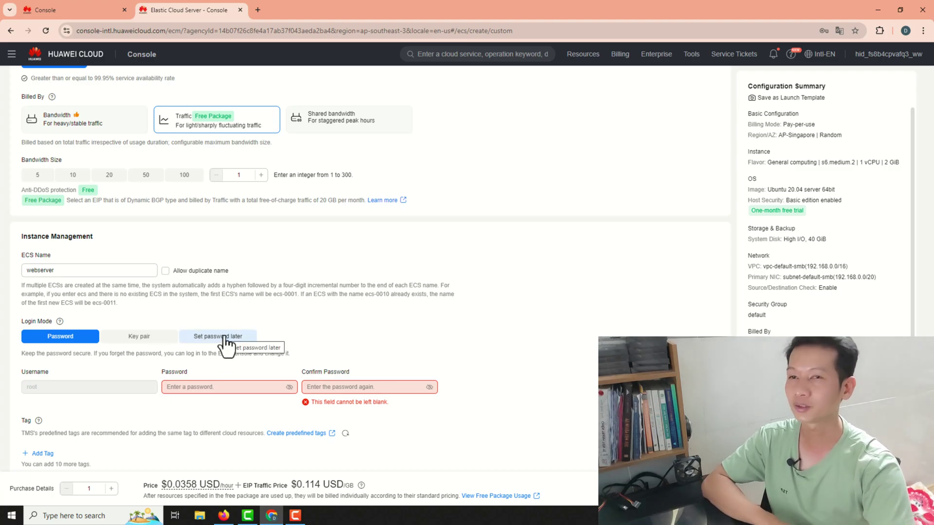
left_click(235, 388)
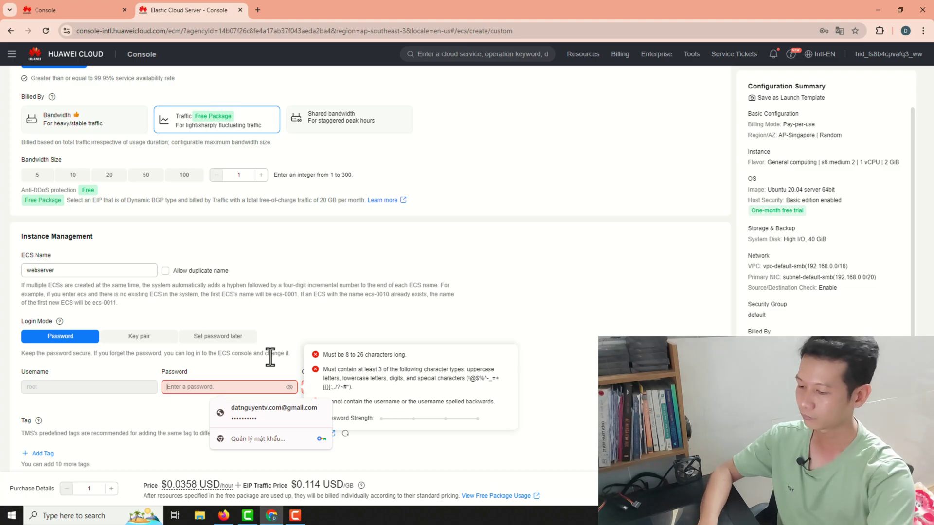
key("Down")
key("Return")
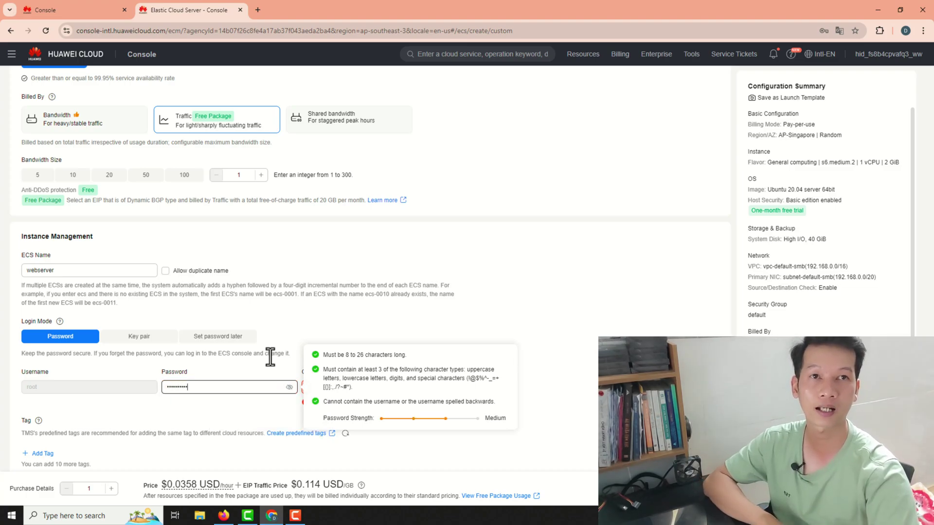
left_click(372, 387)
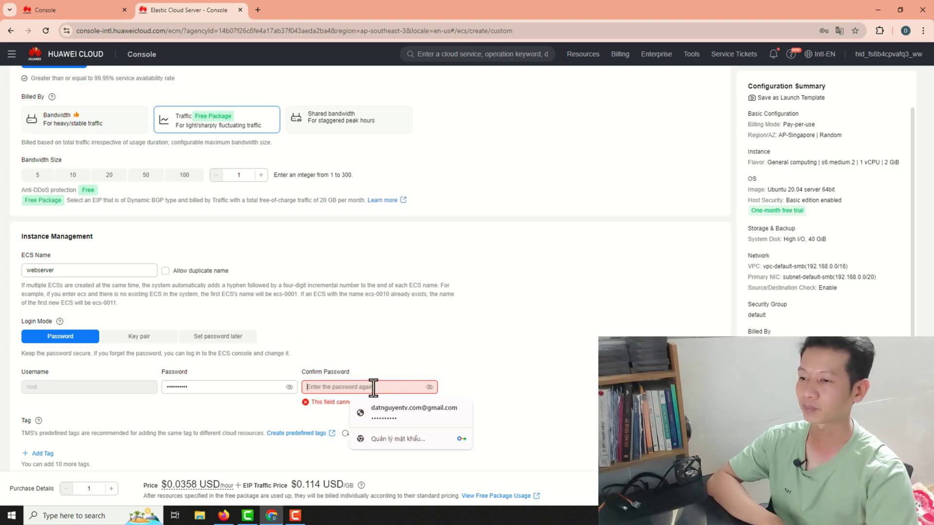
type("a")
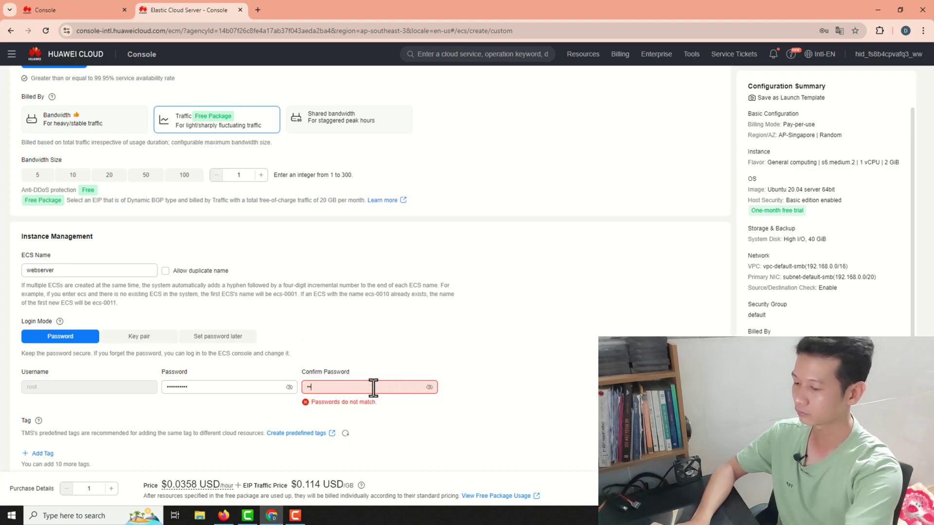
type("•••••••")
scroll(370, 389, "down", 3)
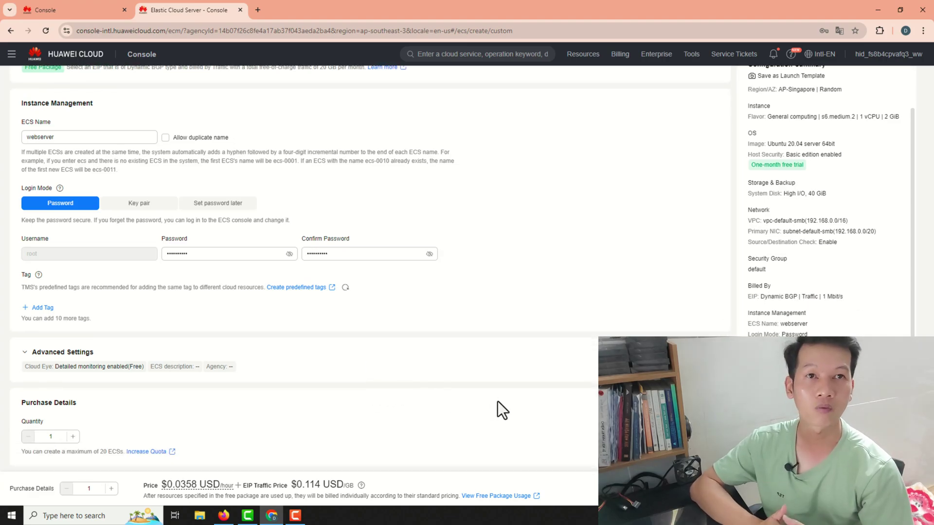
scroll(457, 273, "up", 5)
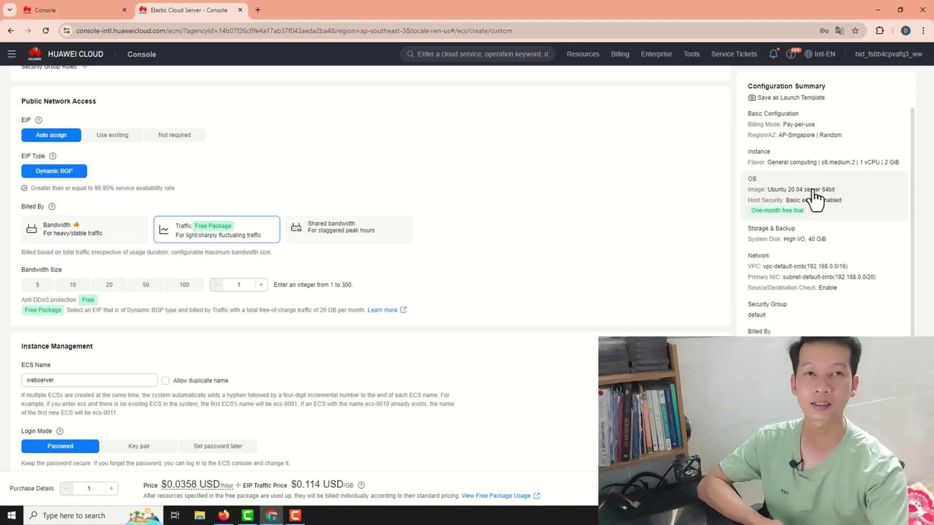
scroll(826, 272, "down", 4)
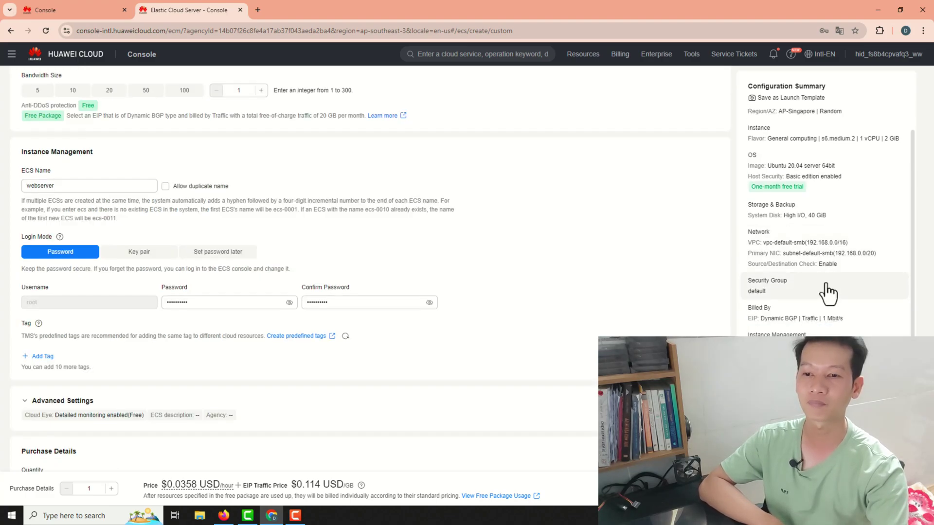
scroll(827, 294, "up", 1)
scroll(263, 284, "up", 8)
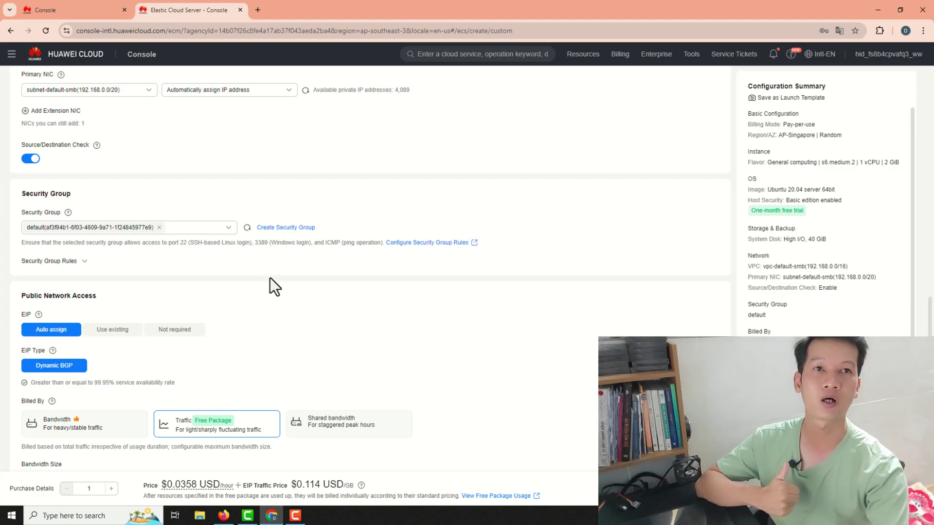
scroll(269, 279, "down", 8)
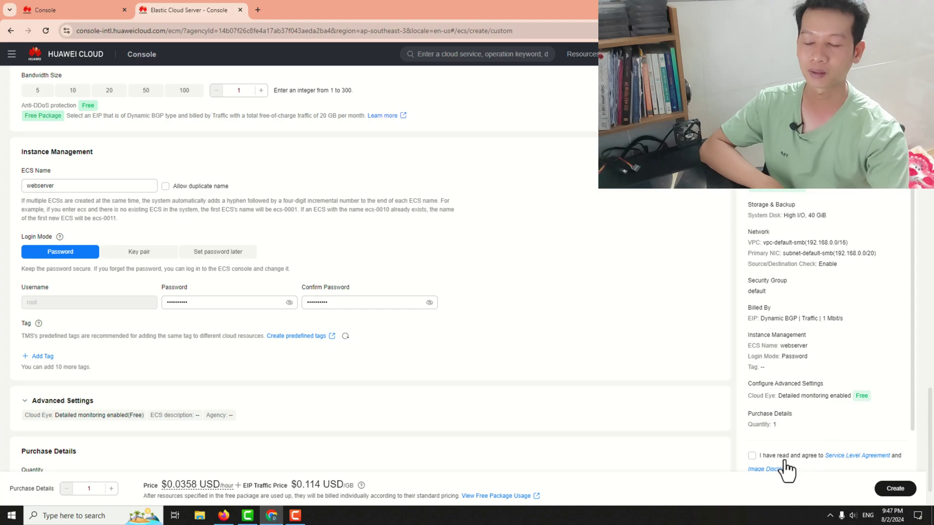
- Agree to the Service Level Agreement and submit the order to create the webserver ECS
left_click(752, 458)
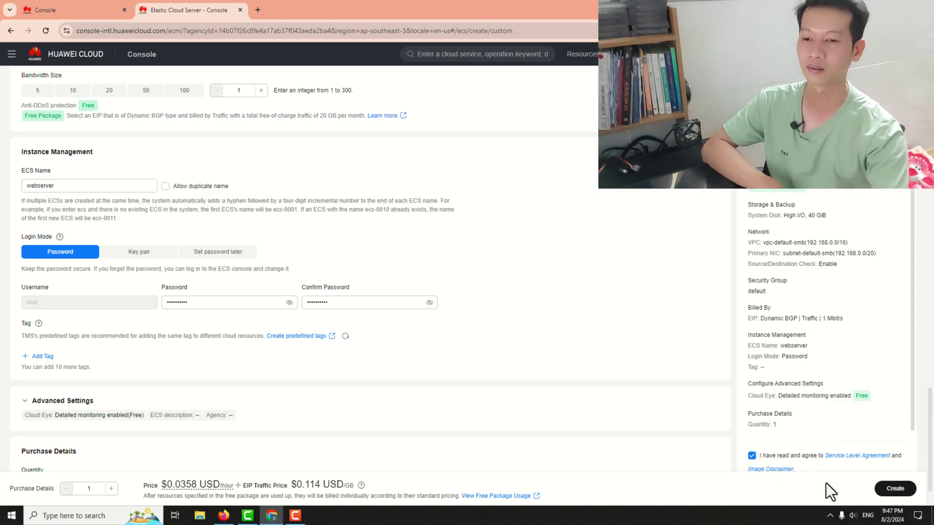
left_click(897, 491)
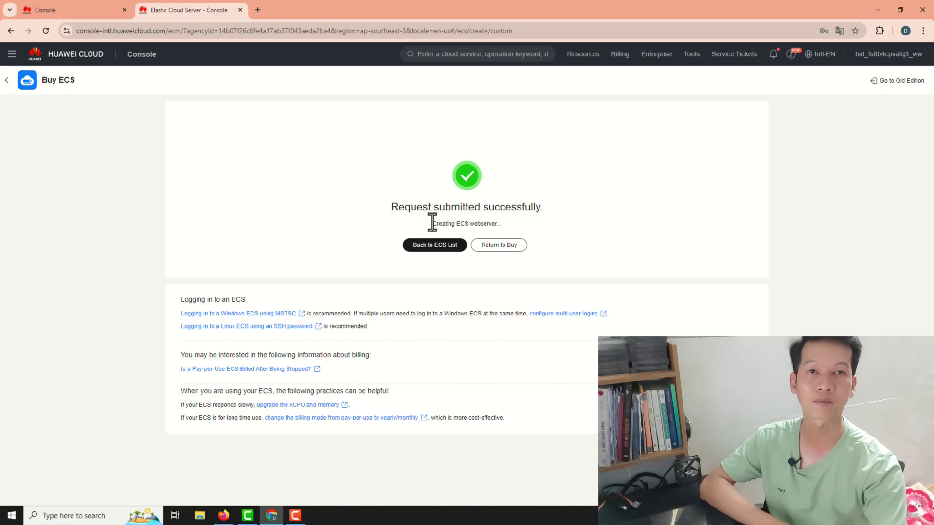
- Return to the ECS list and copy the webserver's public IP 110.238.106.186
left_click(450, 262)
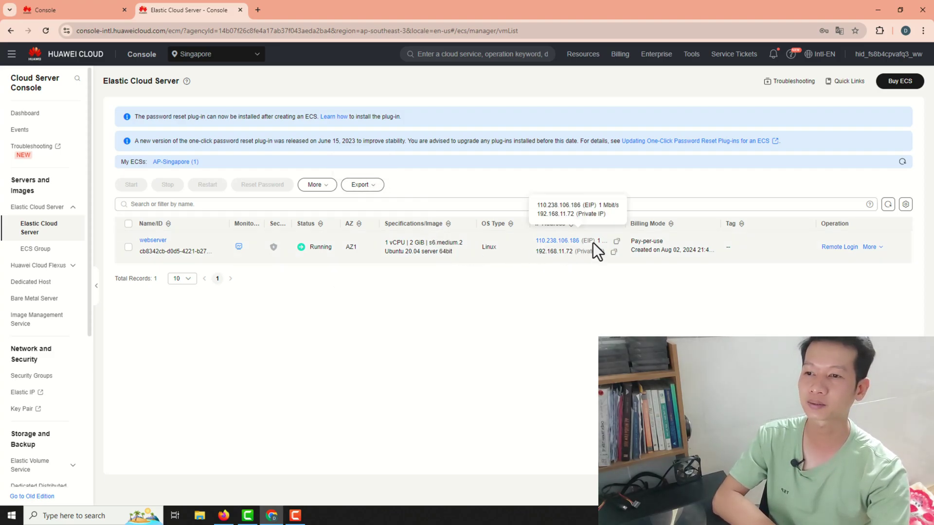
left_click(614, 252)
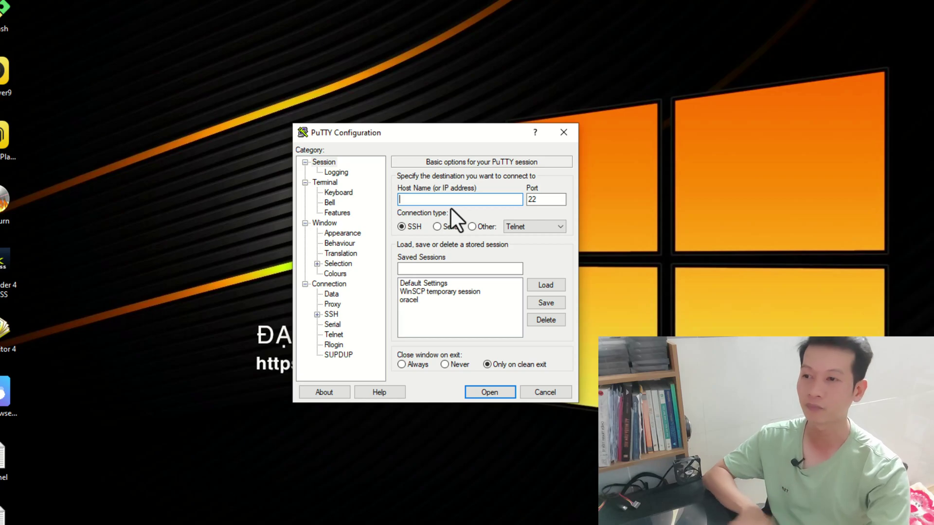
- In PuTTY, set host 110.238.106.186 with auto-login username root and open the SSH session
key("ctrl+v")
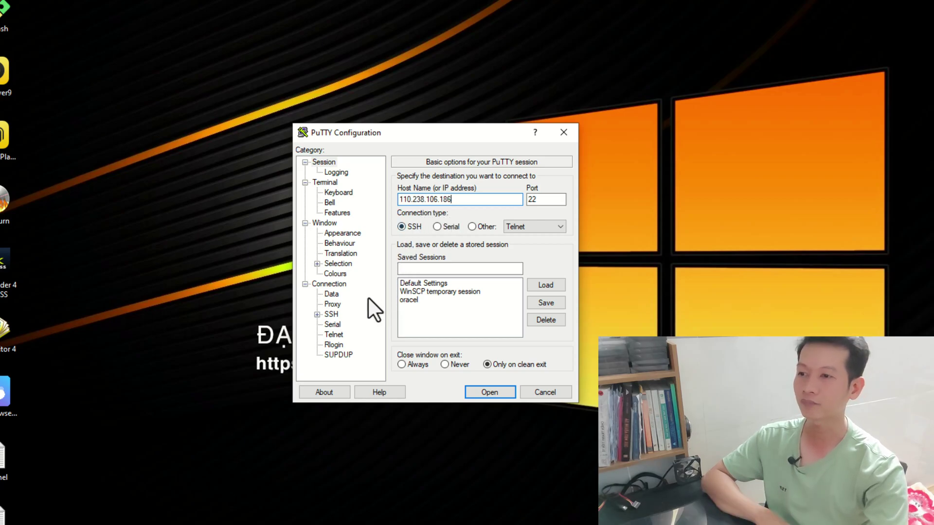
left_click(340, 286)
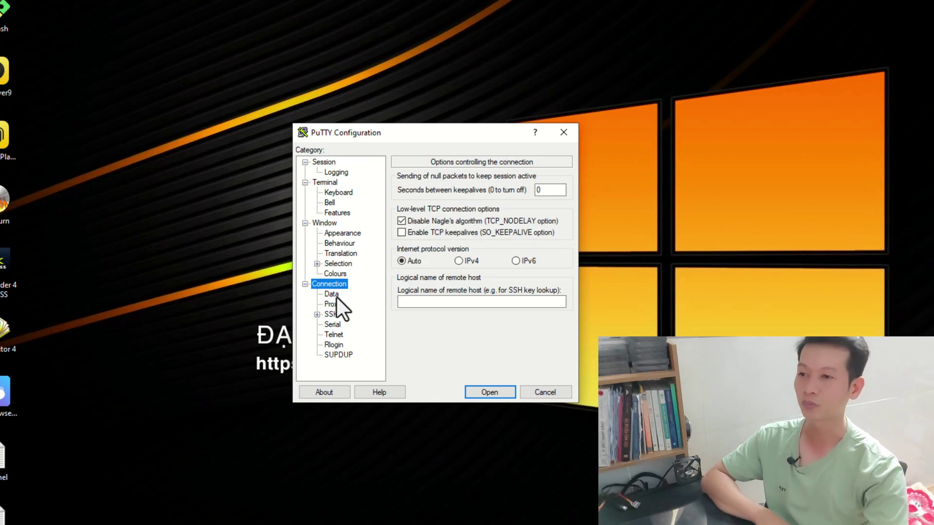
left_click(337, 295)
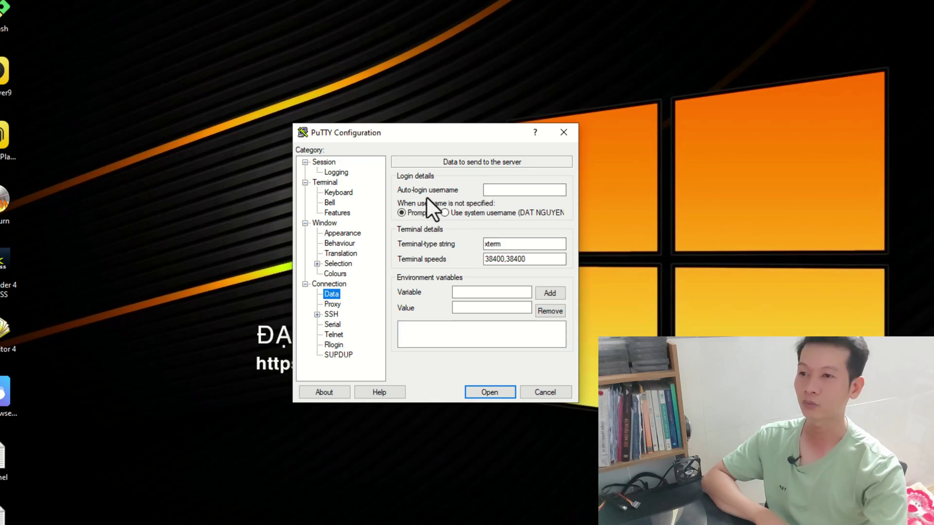
left_click(508, 190)
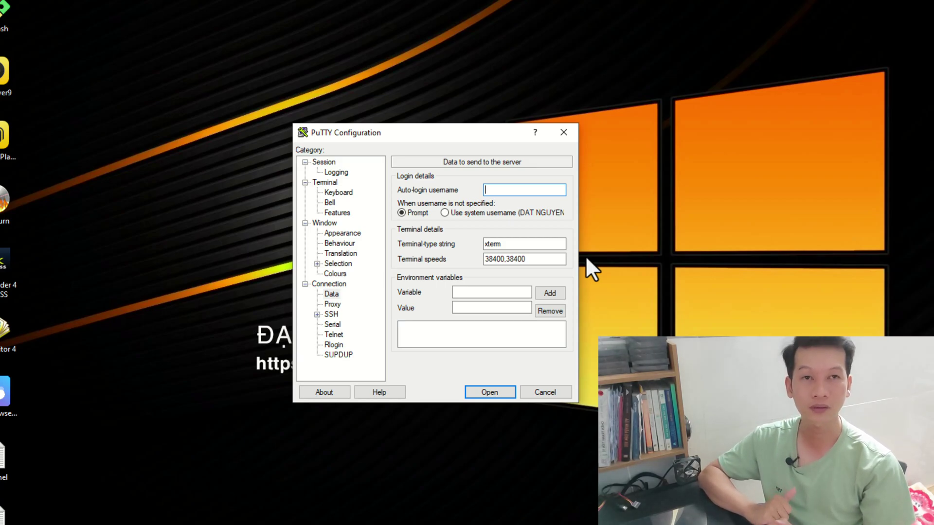
type("root")
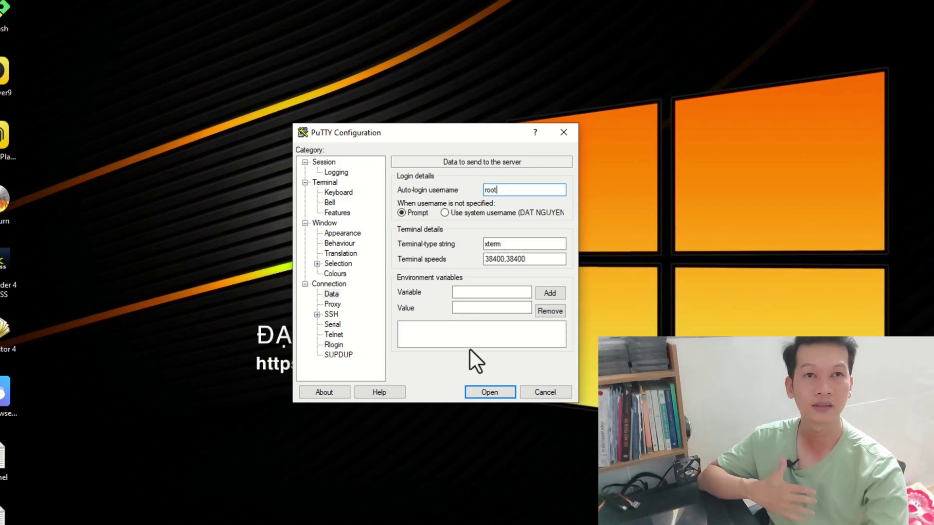
left_click(334, 316)
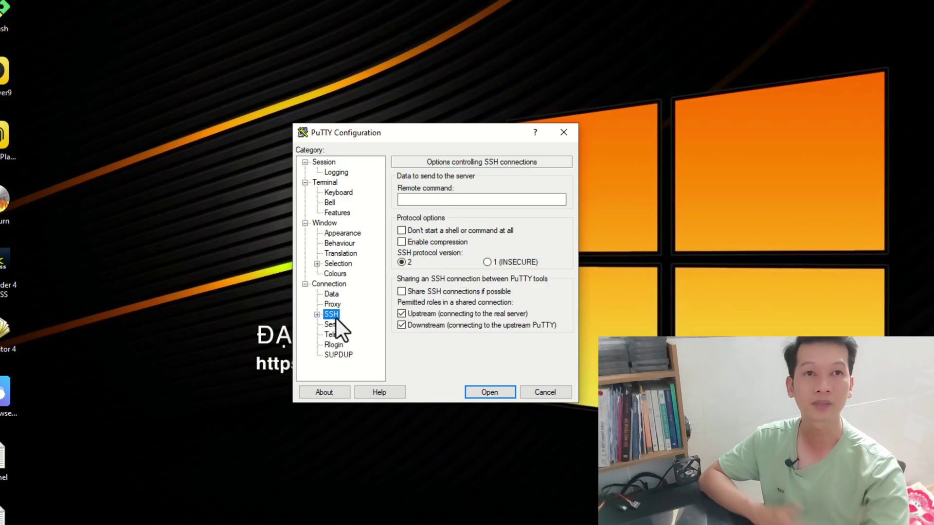
left_click(332, 293)
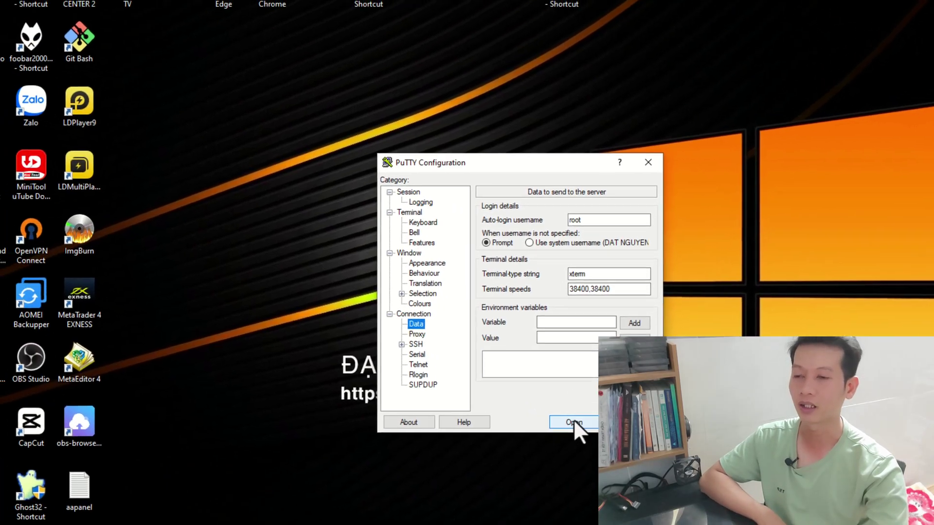
left_click(489, 392)
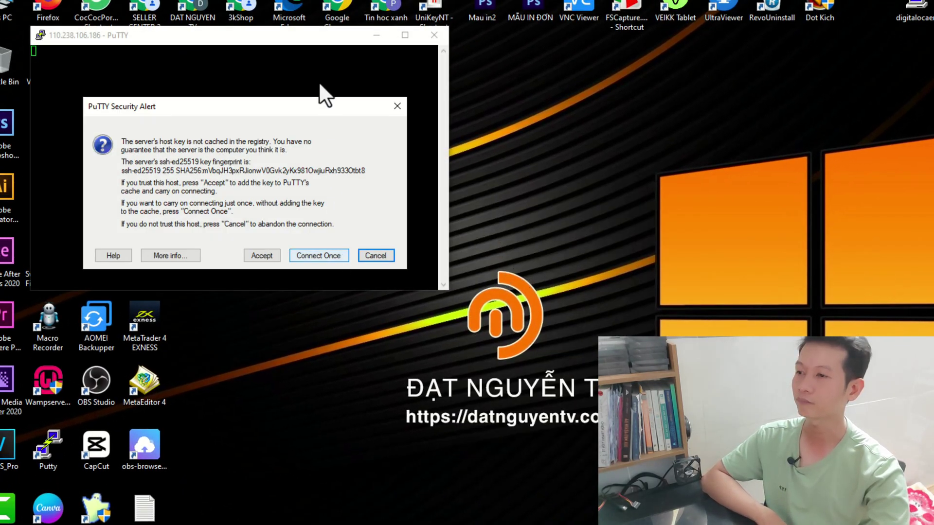
- Accept the webserver's host key once and log in as root with the root password
left_click(262, 256)
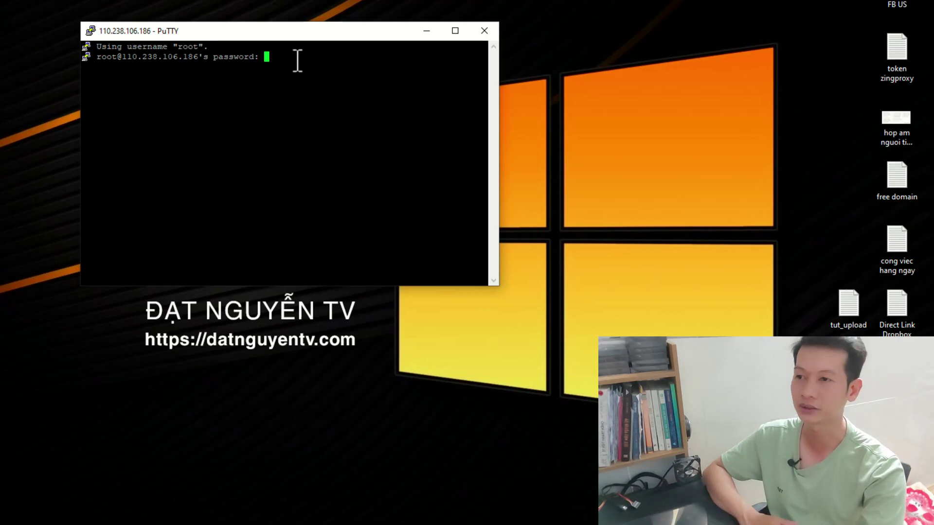
key("Return")
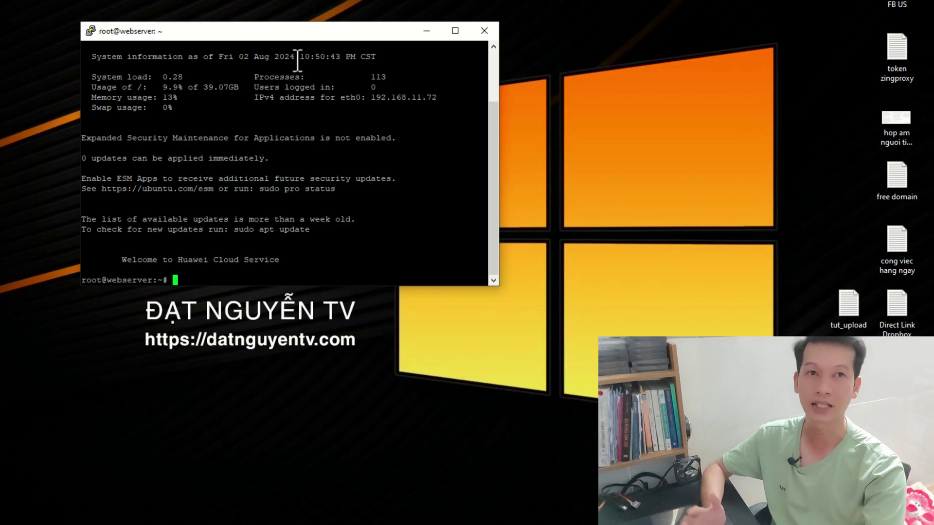